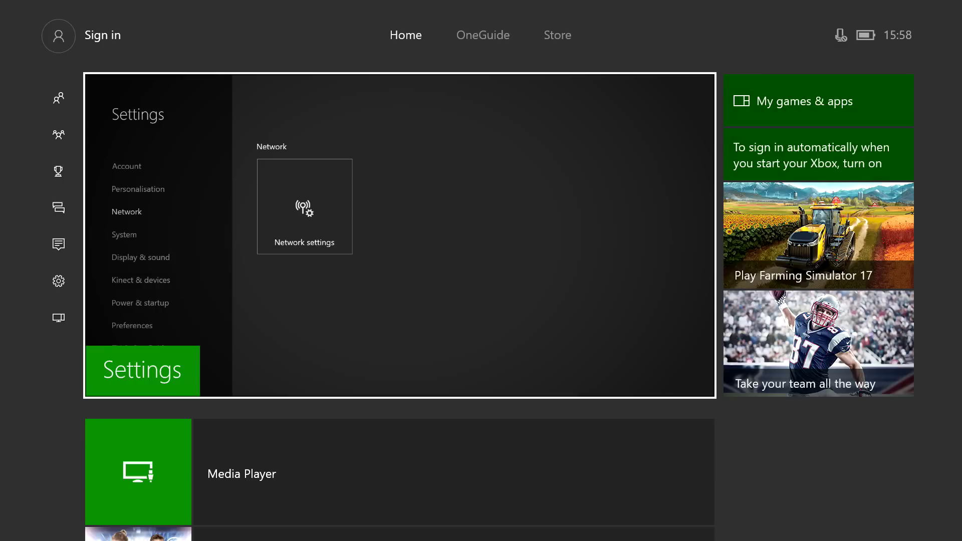
# Step: Open the Settings app from the console's home screen
pyautogui.press('Down')
pyautogui.press('Up')
pyautogui.press('Down')
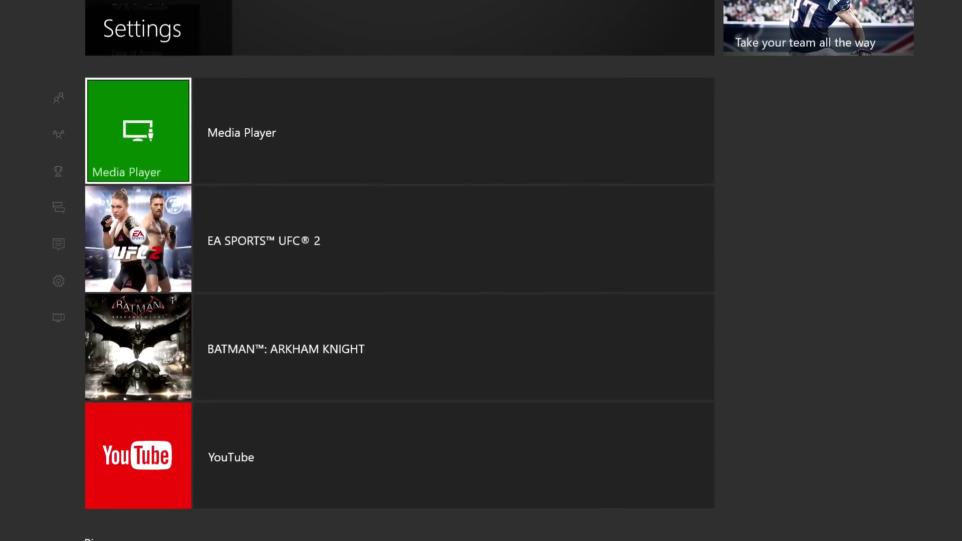
pyautogui.press('Up')
pyautogui.press('Return')
# Step: Open the network settings page from the Network category
pyautogui.press('Left')
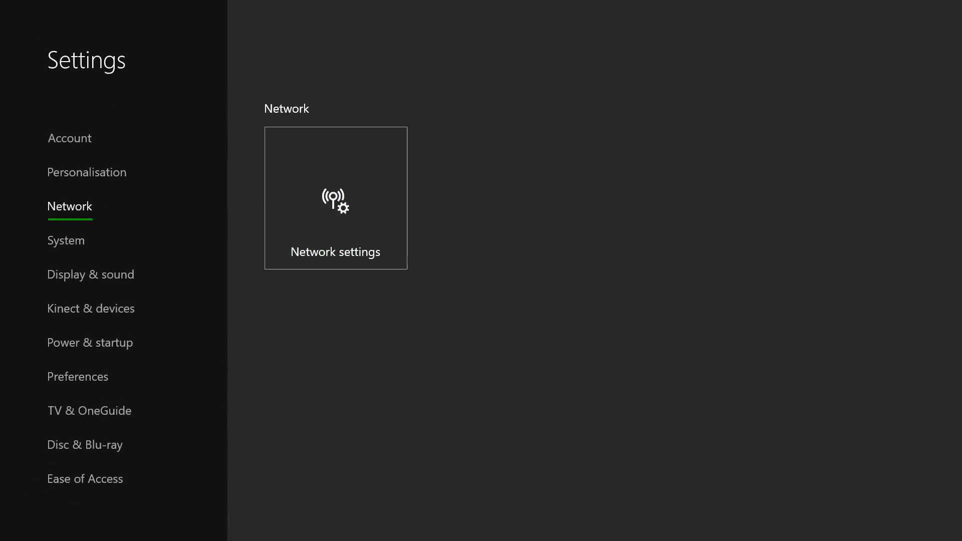
pyautogui.press('Up')
pyautogui.press('Up')
pyautogui.press('Down')
pyautogui.press('Down')
pyautogui.press('Right')
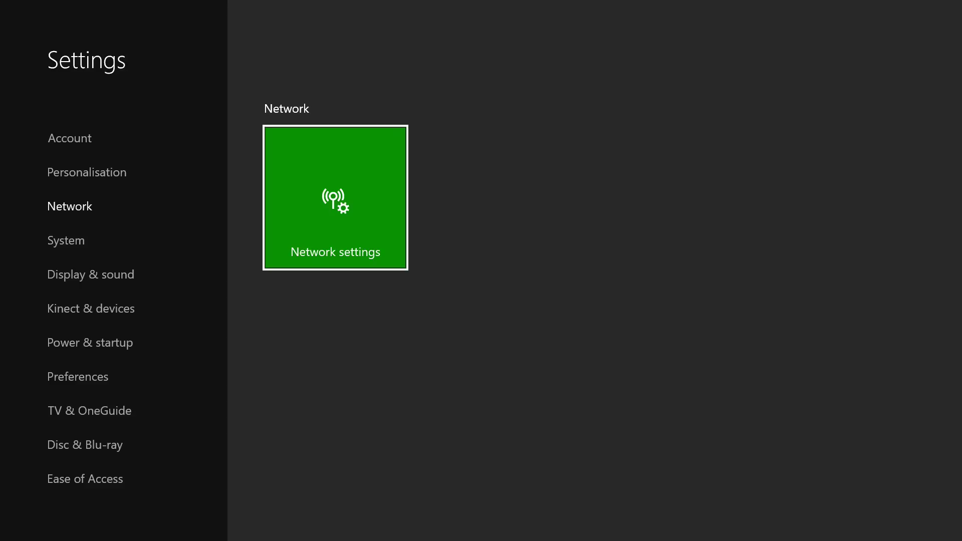
pyautogui.press('Return')
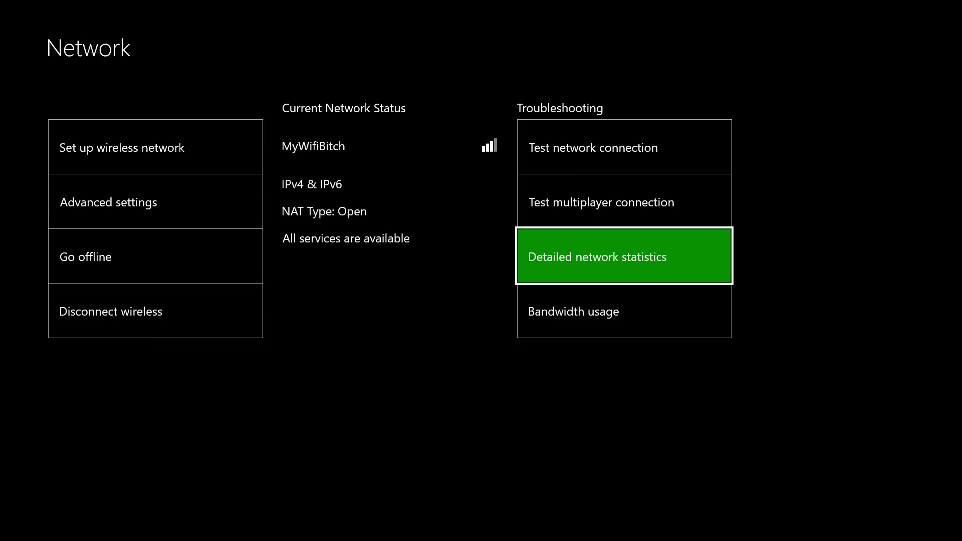
# Step: View the detailed network statistics, checking speeds, packet loss and latency, and return to the Network page
pyautogui.press('Up')
pyautogui.press('Down')
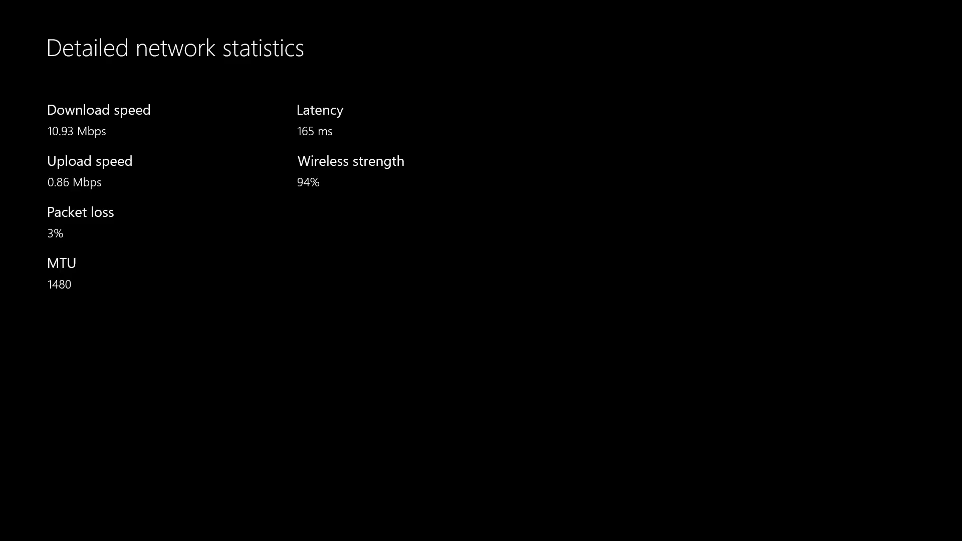
pyautogui.press('Escape')
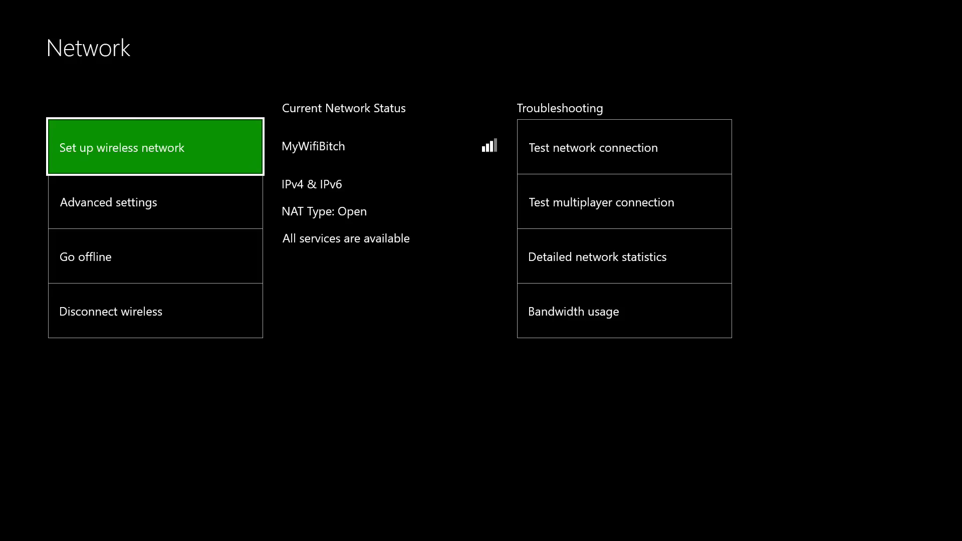
# Step: Open the advanced network settings and choose manual entry for the IPv4 DNS settings
pyautogui.press('Down')
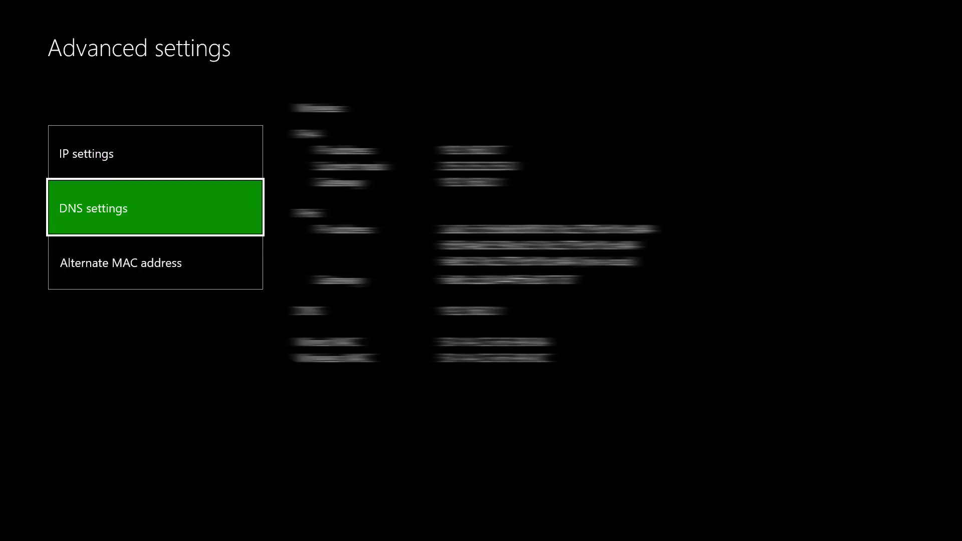
pyautogui.press('Return')
pyautogui.press('Down')
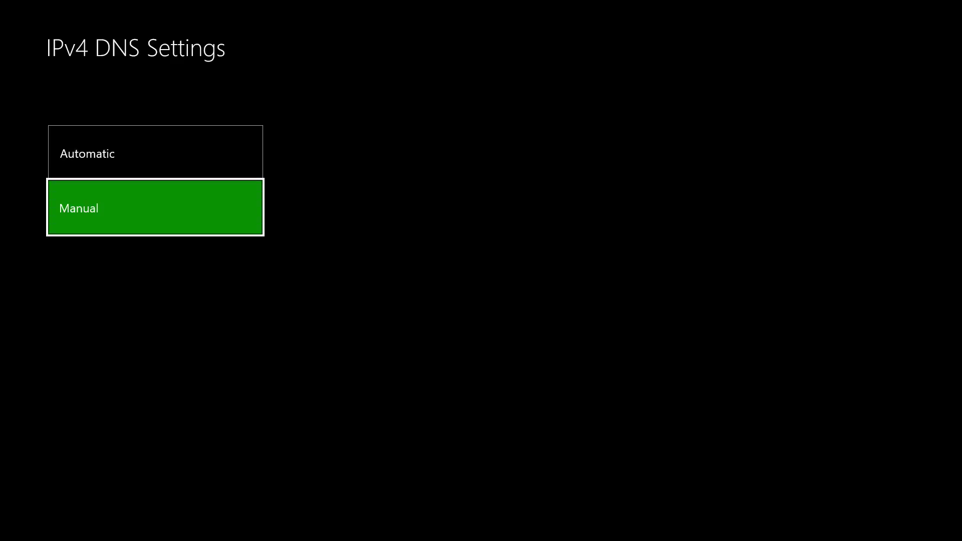
pyautogui.press('Return')
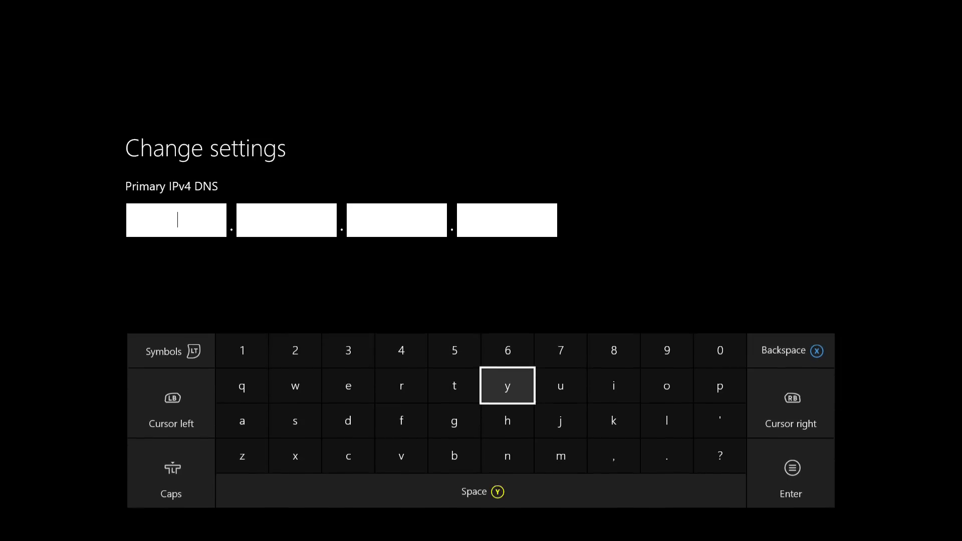
# Step: Enter 8.8.8.8 as the primary IPv4 DNS address and confirm it
pyautogui.press('Up')
pyautogui.press('Right')
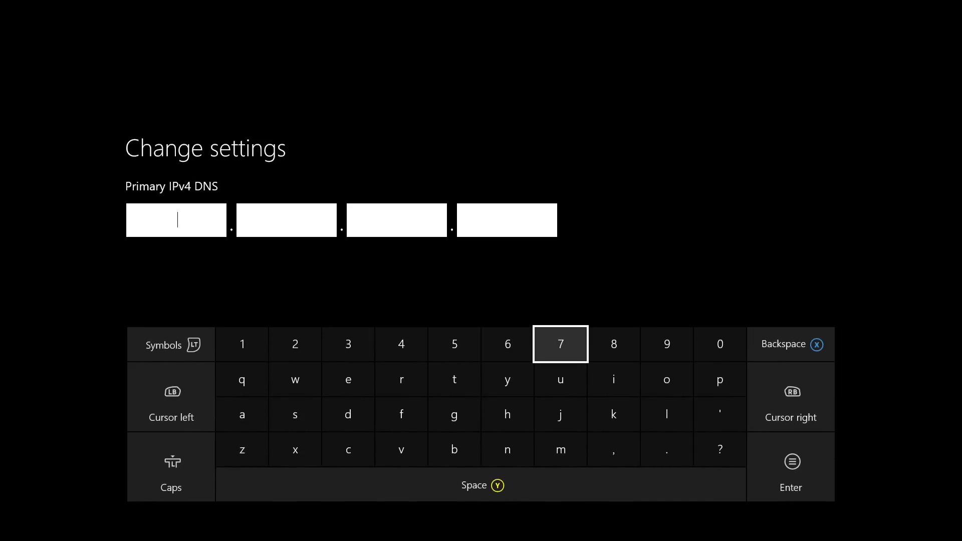
pyautogui.press('Right')
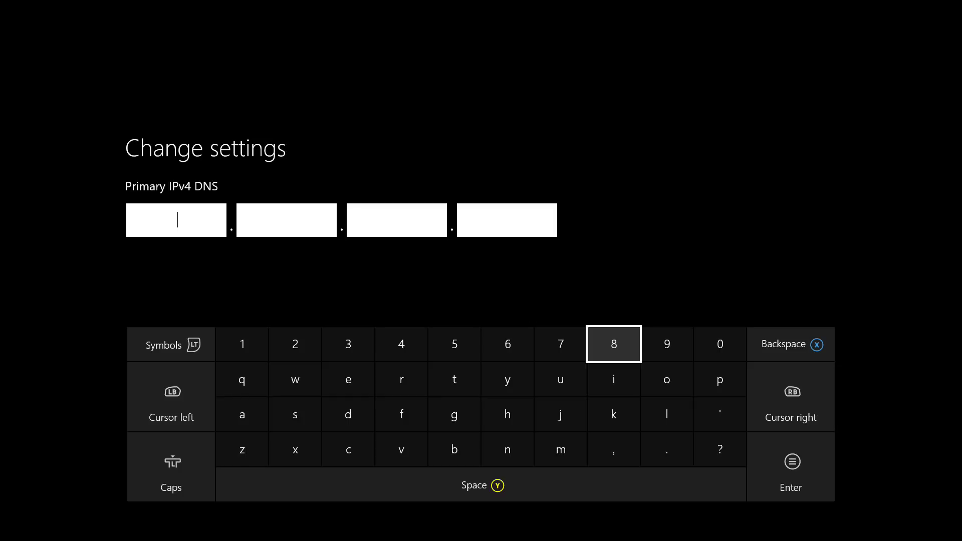
pyautogui.write('8')
pyautogui.press('Right')
pyautogui.write('8')
pyautogui.press('Right')
pyautogui.write('8')
pyautogui.press('Right')
pyautogui.write('8')
pyautogui.press('Return')
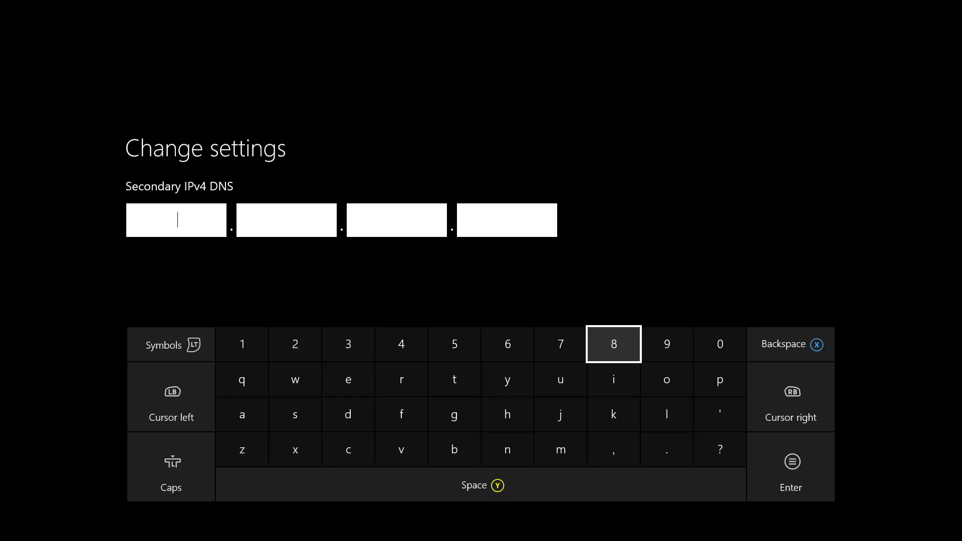
# Step: Enter 8.8.4.4 as the secondary IPv4 DNS address and confirm it
pyautogui.press('Left')
pyautogui.press('Right')
pyautogui.write('8')
pyautogui.press('Right')
pyautogui.write('8')
pyautogui.press('Right')
pyautogui.press('Left')
pyautogui.press('Left')
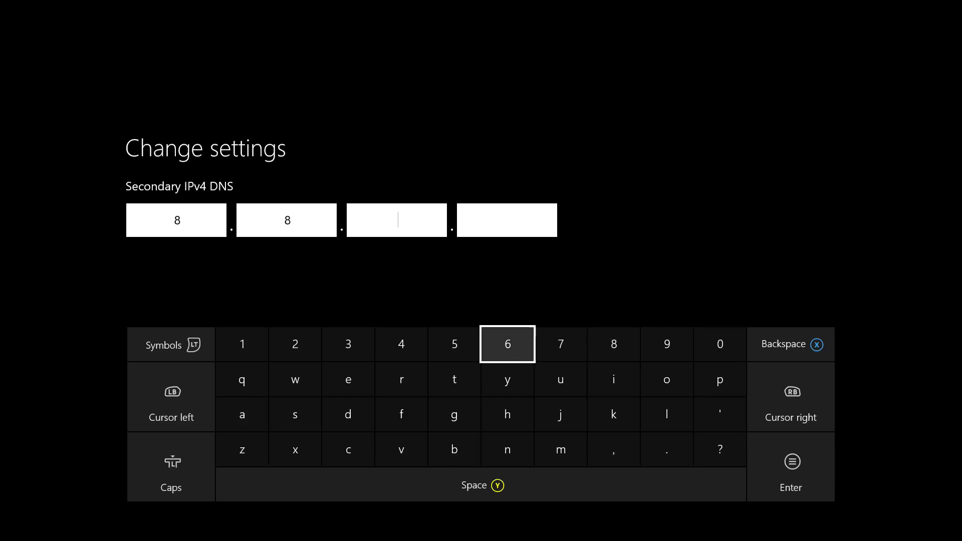
pyautogui.press('Left')
pyautogui.press('Left')
pyautogui.write('4')
pyautogui.press('Right')
pyautogui.write('4')
pyautogui.press('Return')
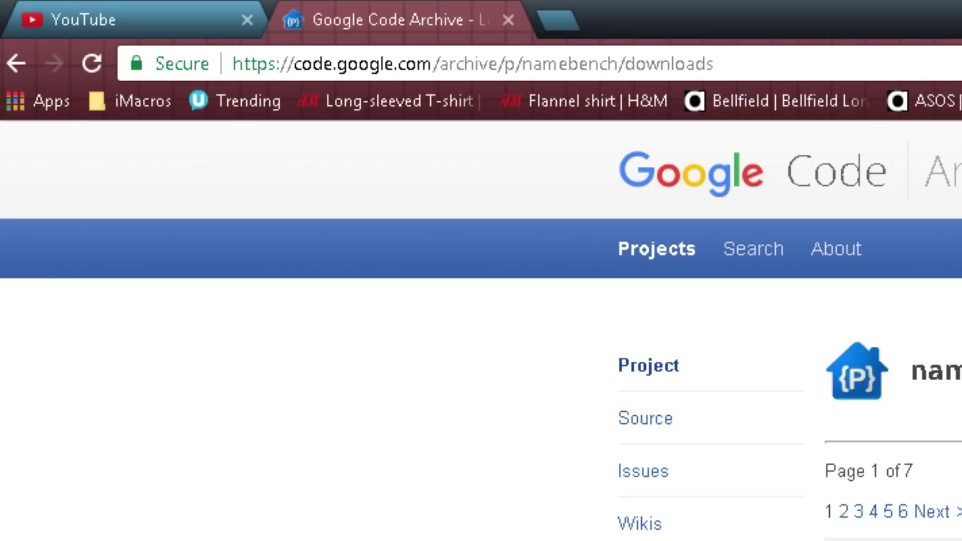
# Step: On the namebench downloads page in the web browser, highlight the row of the featured namebench-1.3.1-Windows.exe file
pyautogui.moveTo(314, 207); pyautogui.dragTo(535, 273)
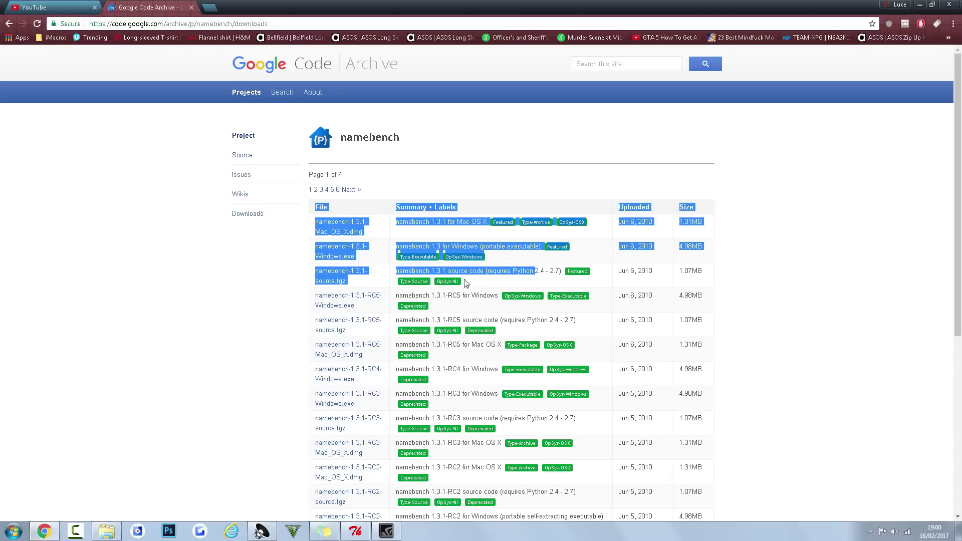
pyautogui.click(749, 278)
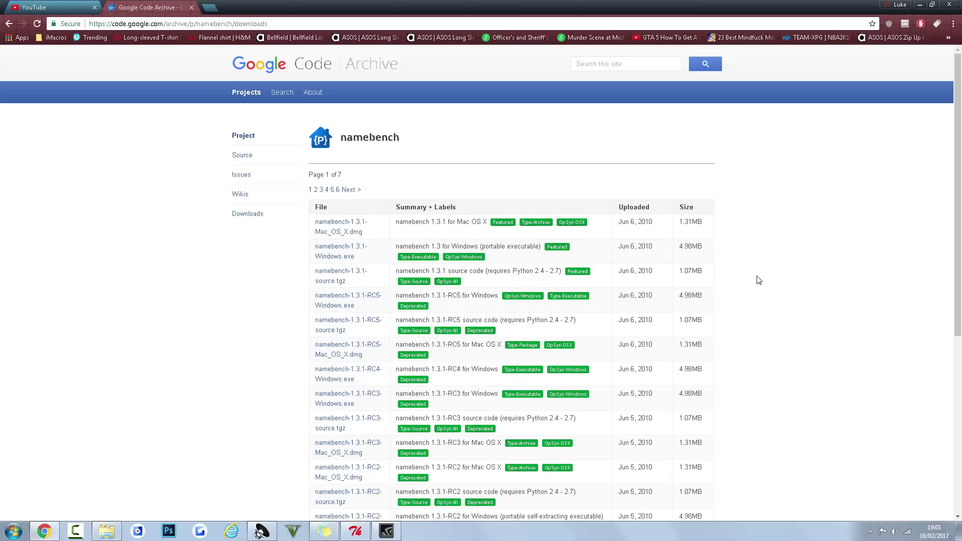
pyautogui.moveTo(715, 249); pyautogui.dragTo(314, 248)
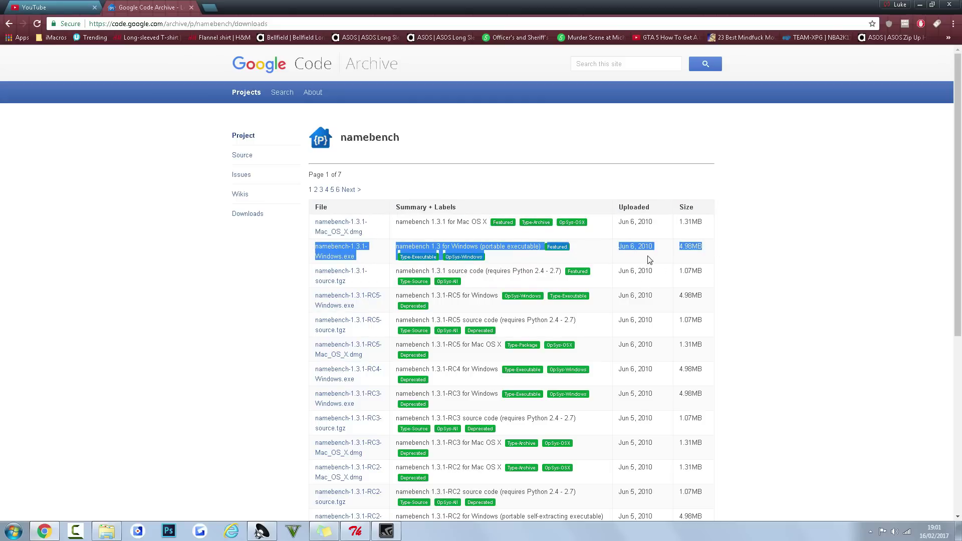